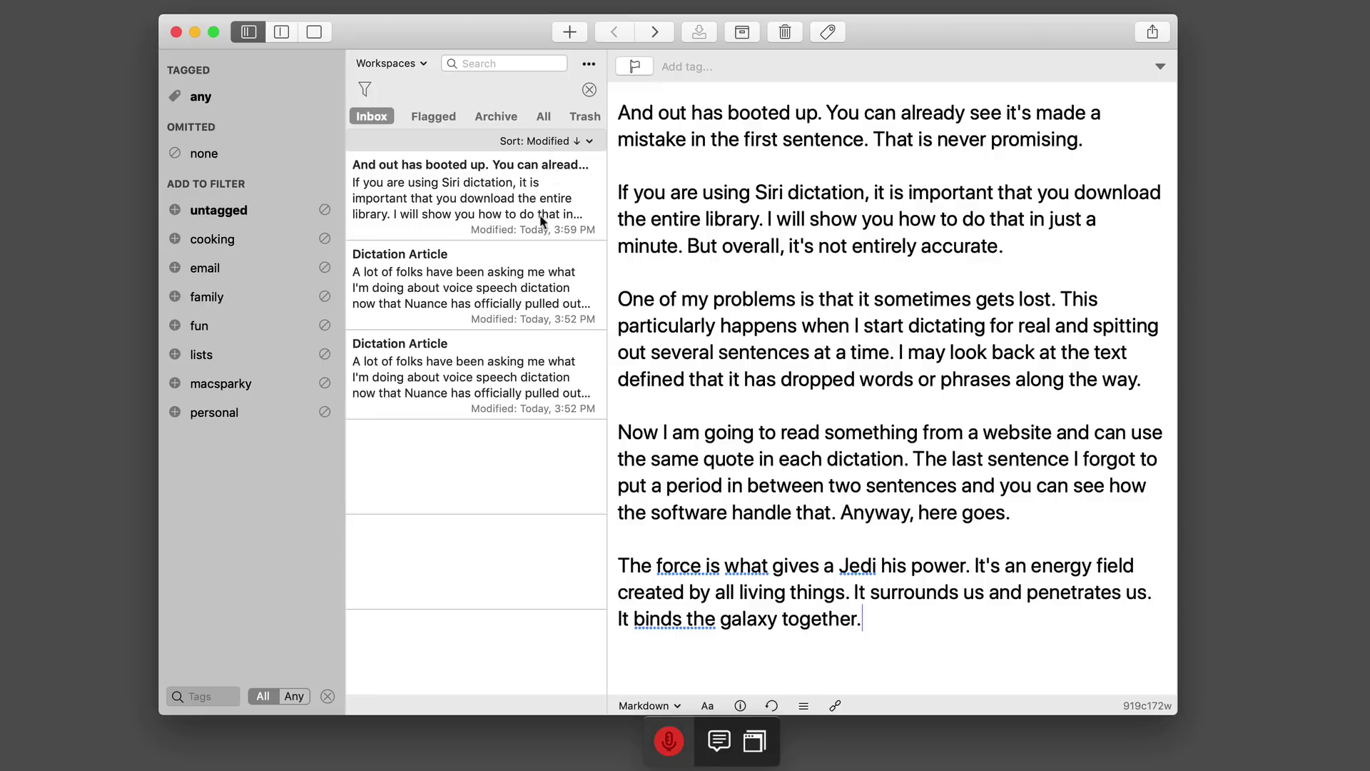
Create a new draft and start Dragon dictation of the stable, dependable Dragon for Mac paragraphs.
{"action": "left_click", "coordinate": [570, 32]}
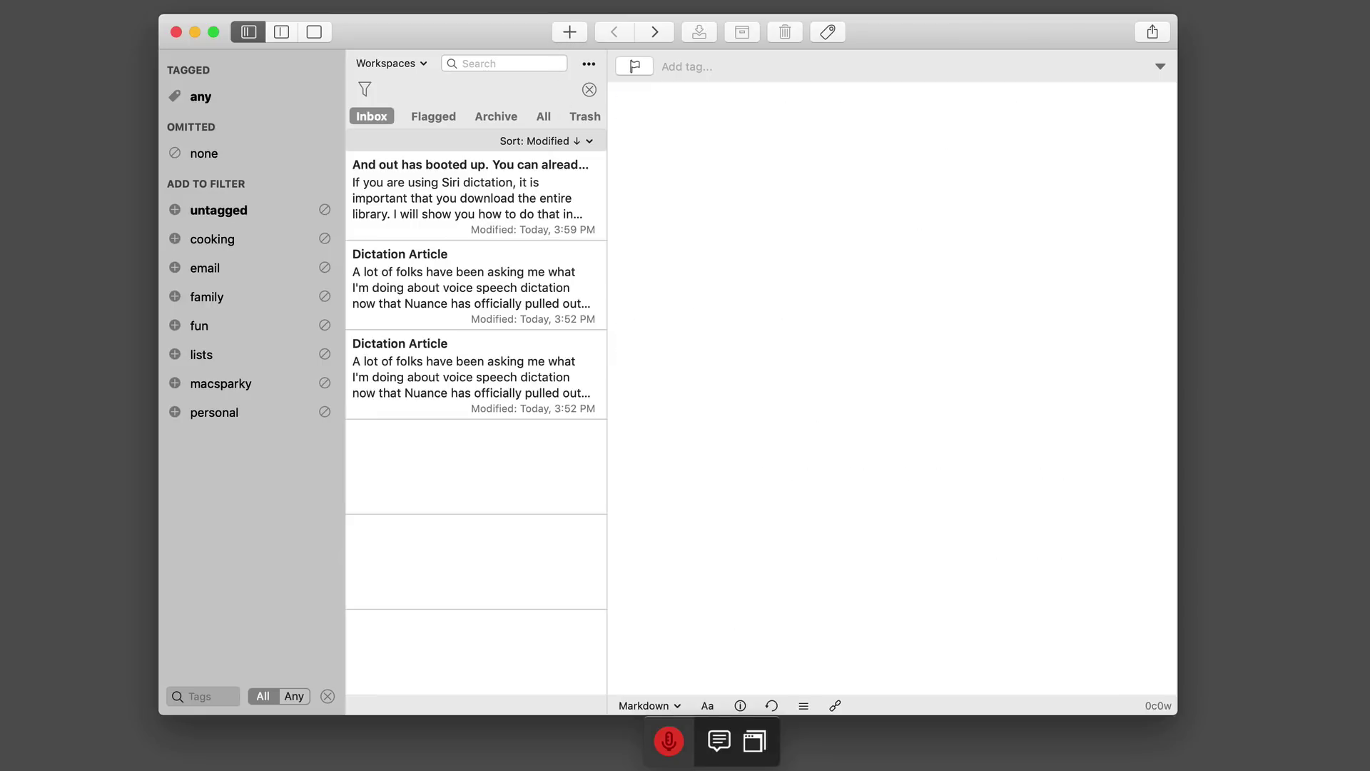
{"action": "left_click", "coordinate": [669, 744]}
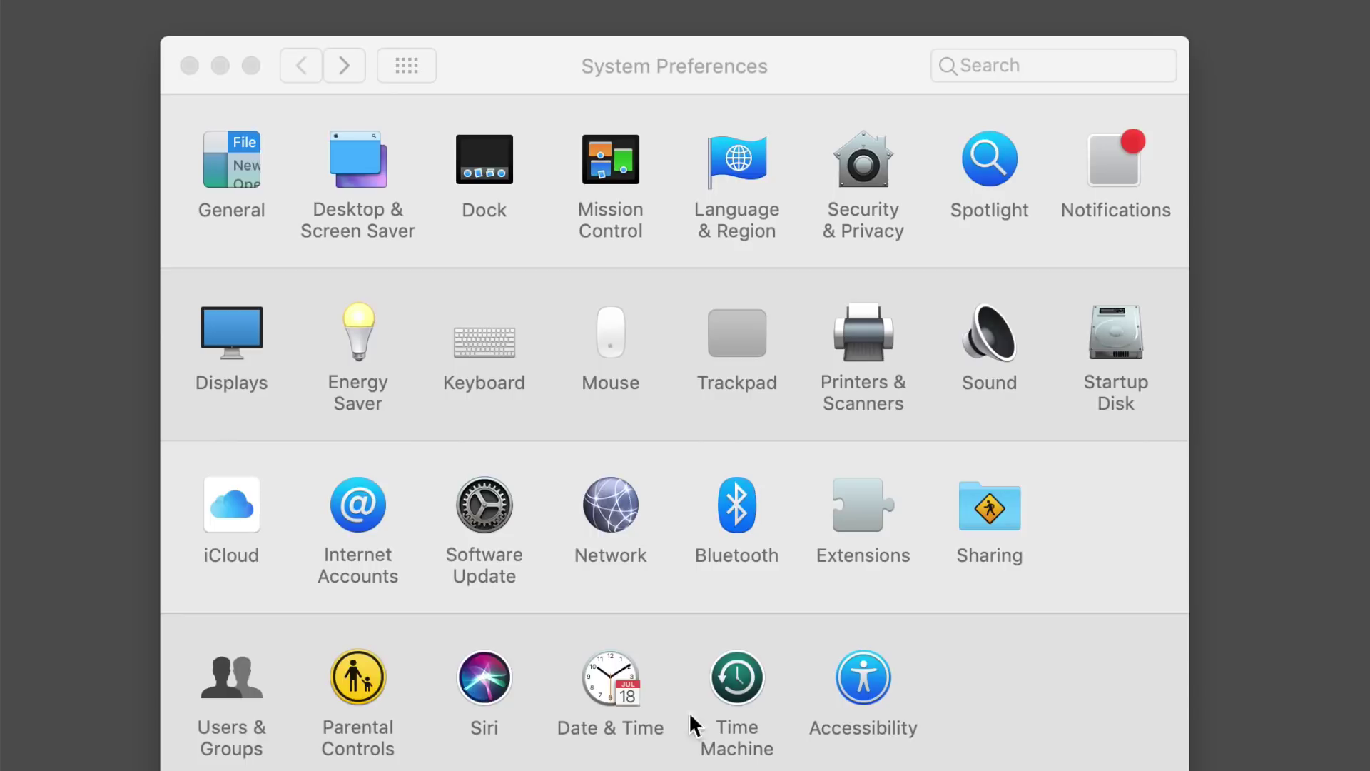
Check the Dictation settings, confirming the USBPre2 microphone input without changing it.
{"action": "left_click", "coordinate": [470, 340]}
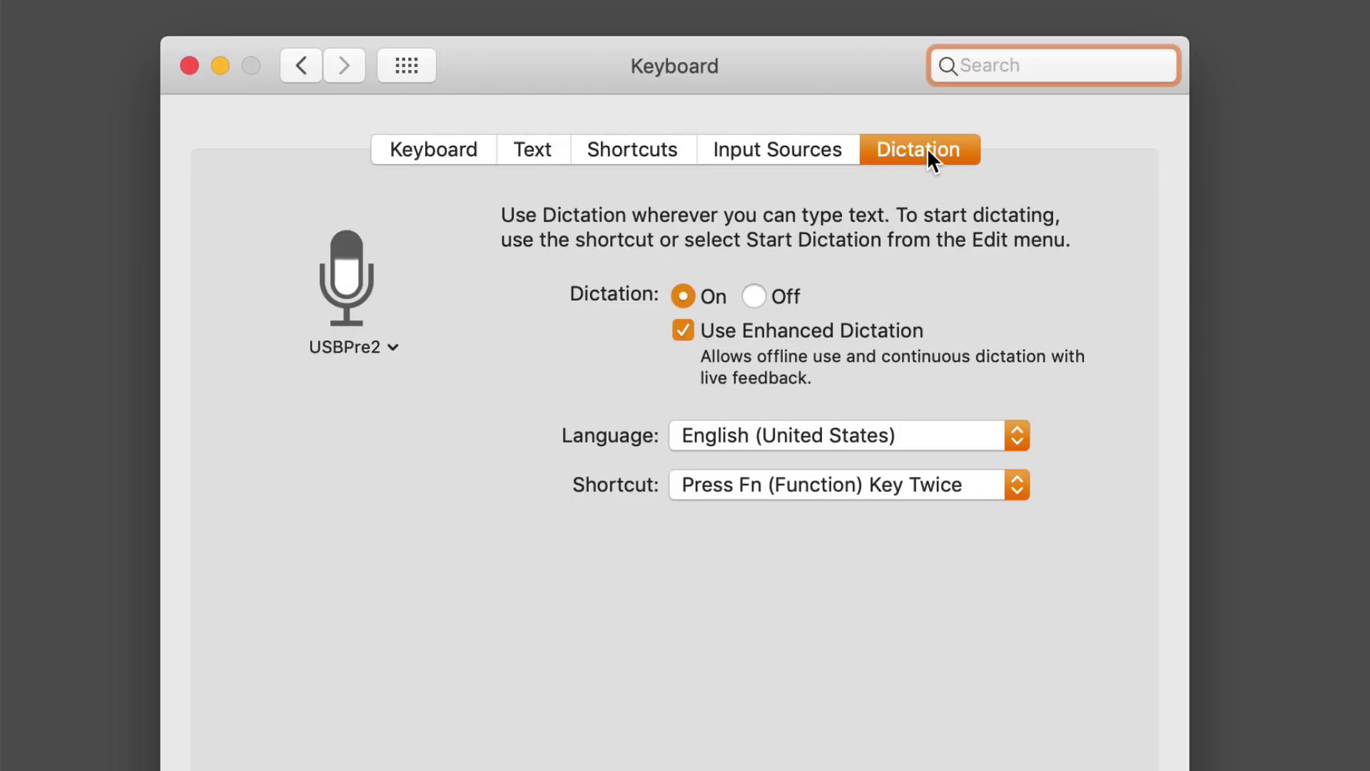
{"action": "left_click", "coordinate": [390, 346]}
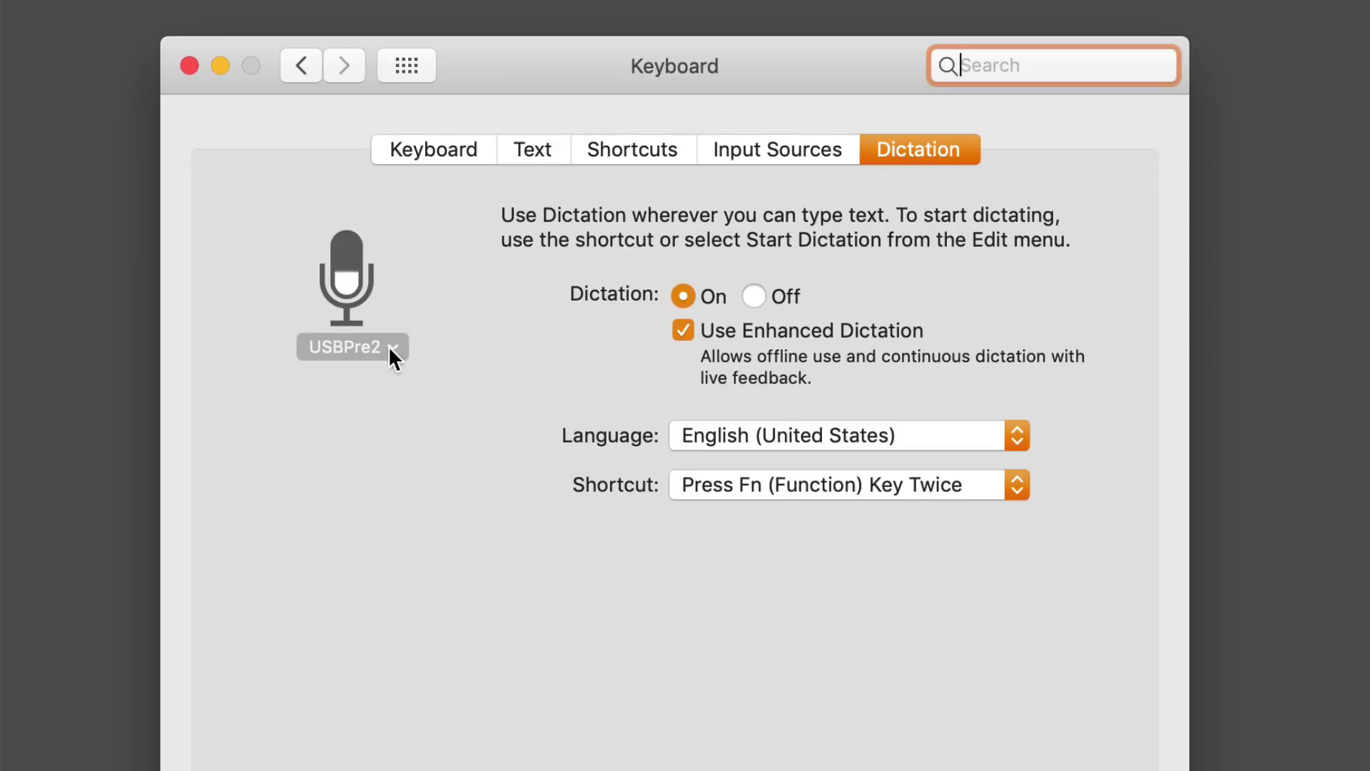
{"action": "left_click", "coordinate": [388, 344]}
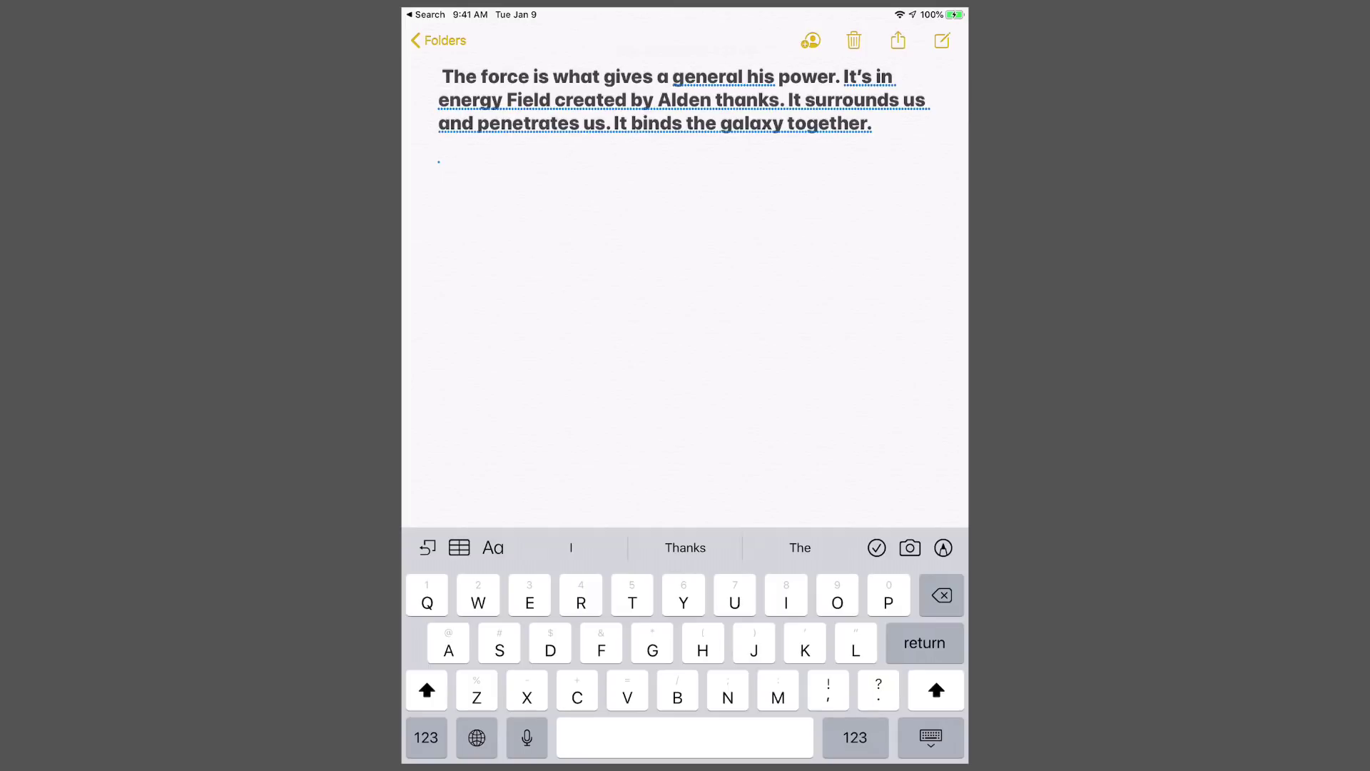
Dictate the Siri-improvement paragraph, restarting the mic after the time limit.
{"action": "left_click", "coordinate": [526, 737]}
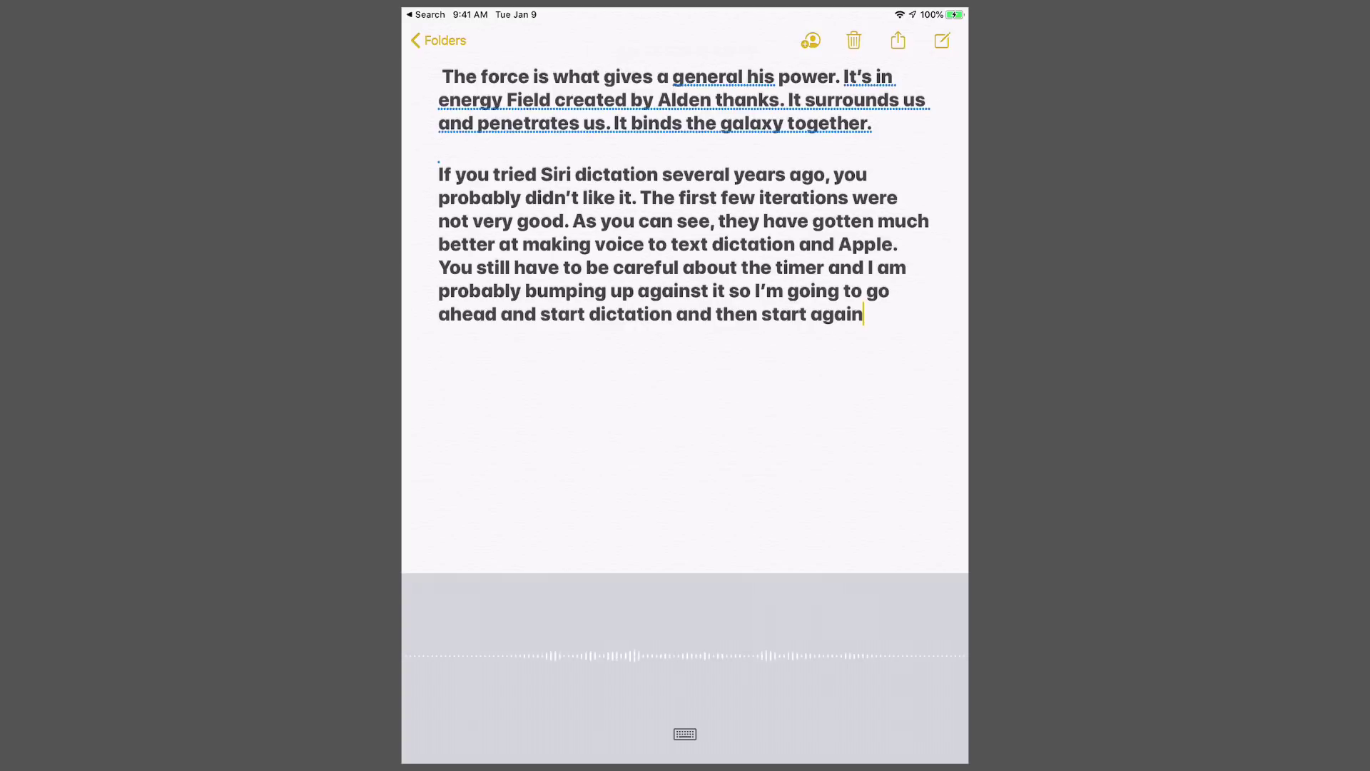
{"action": "left_click", "coordinate": [526, 737]}
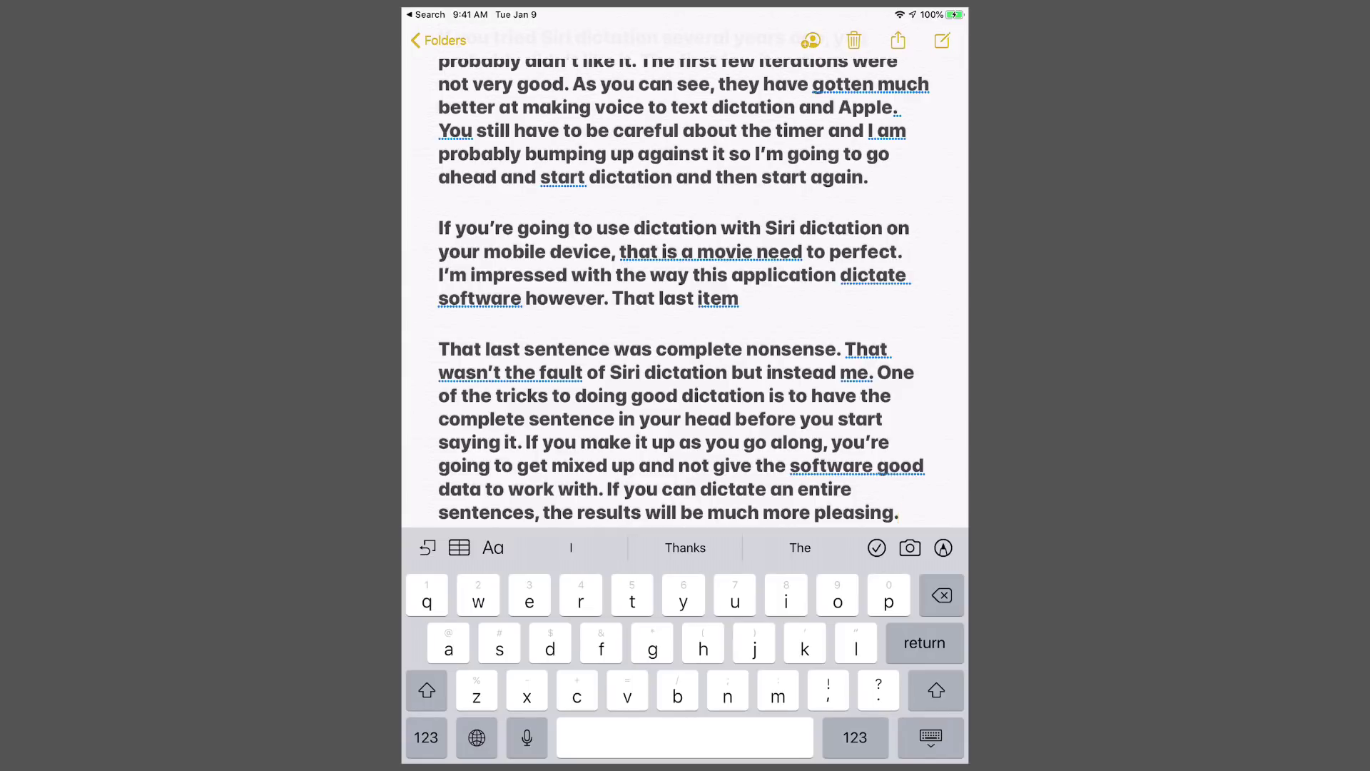
Resume Siri dictation in the note for the proper-noun and placeholder-word paragraphs.
{"action": "left_click", "coordinate": [526, 737]}
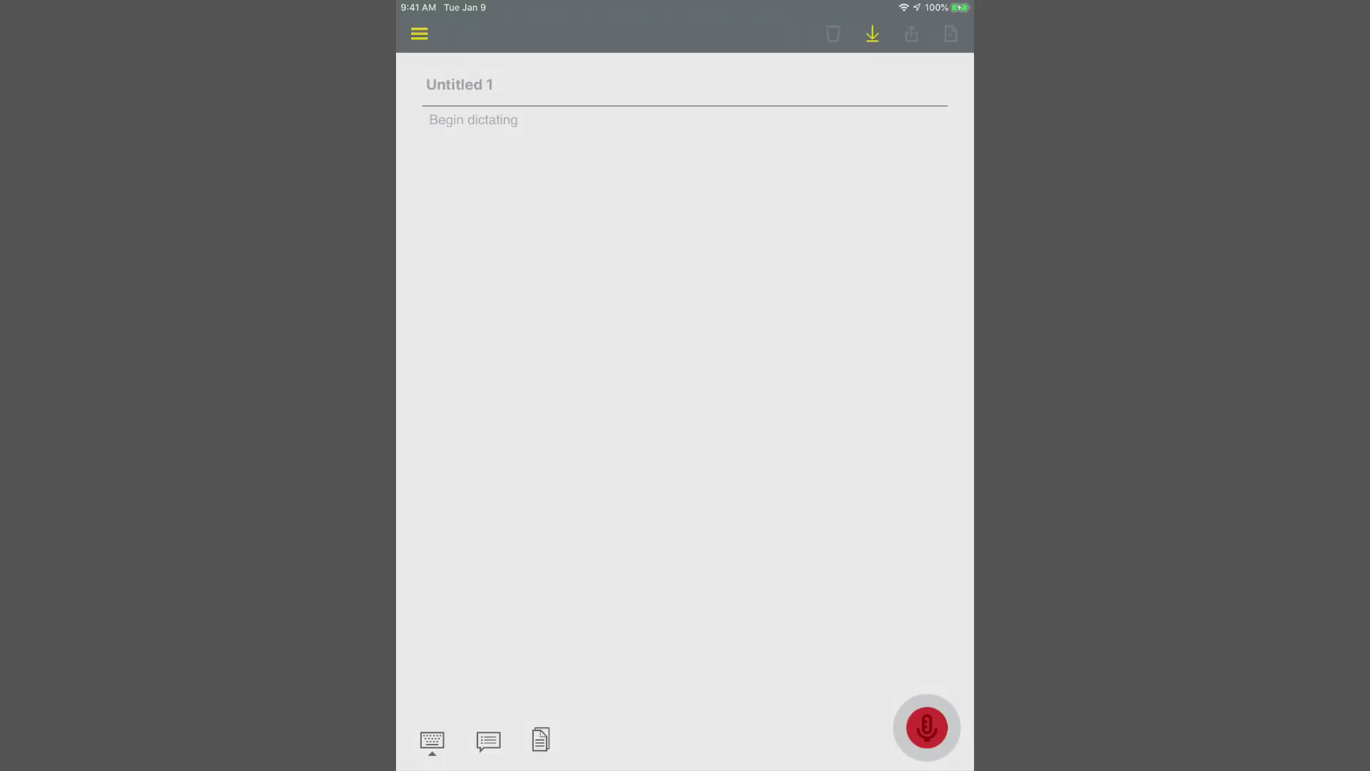
Place the cursor in the empty Untitled 1 document body, ready for dictation.
{"action": "left_click", "coordinate": [427, 119]}
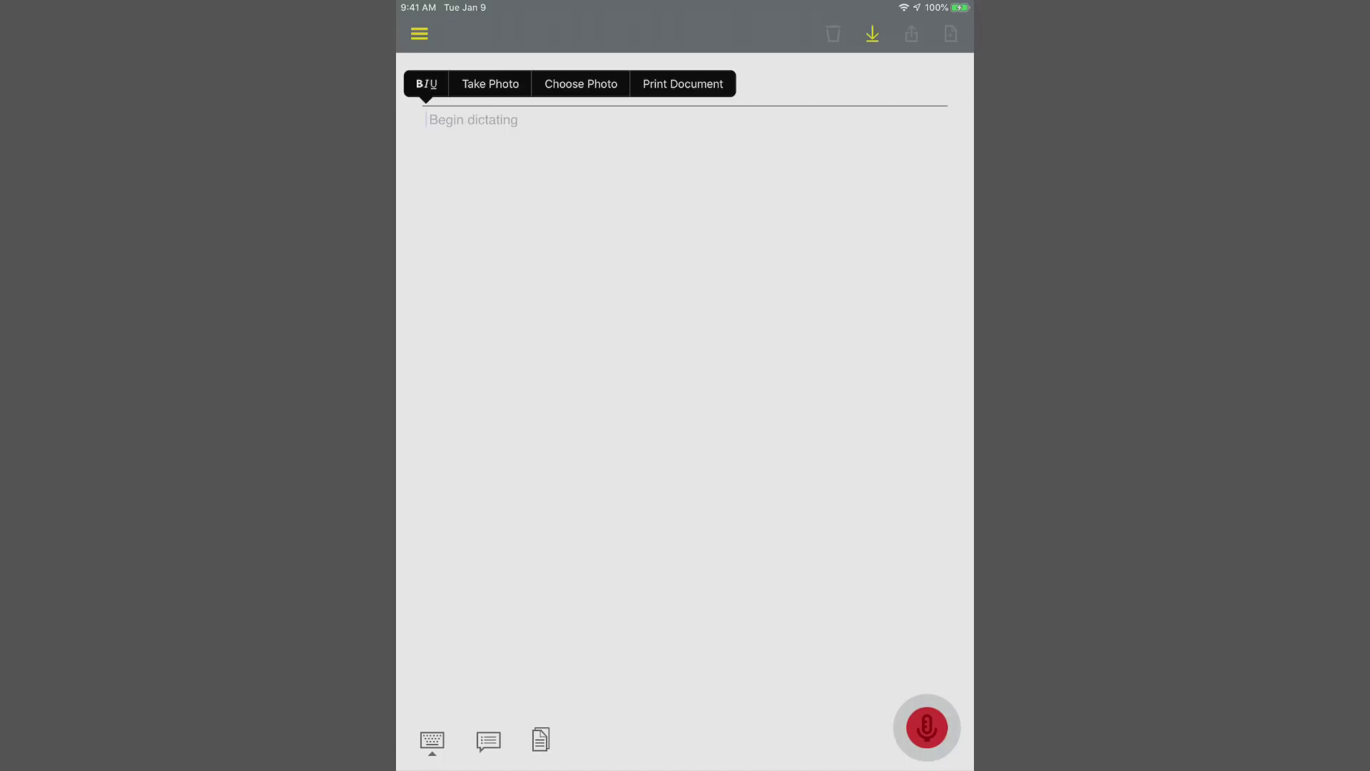